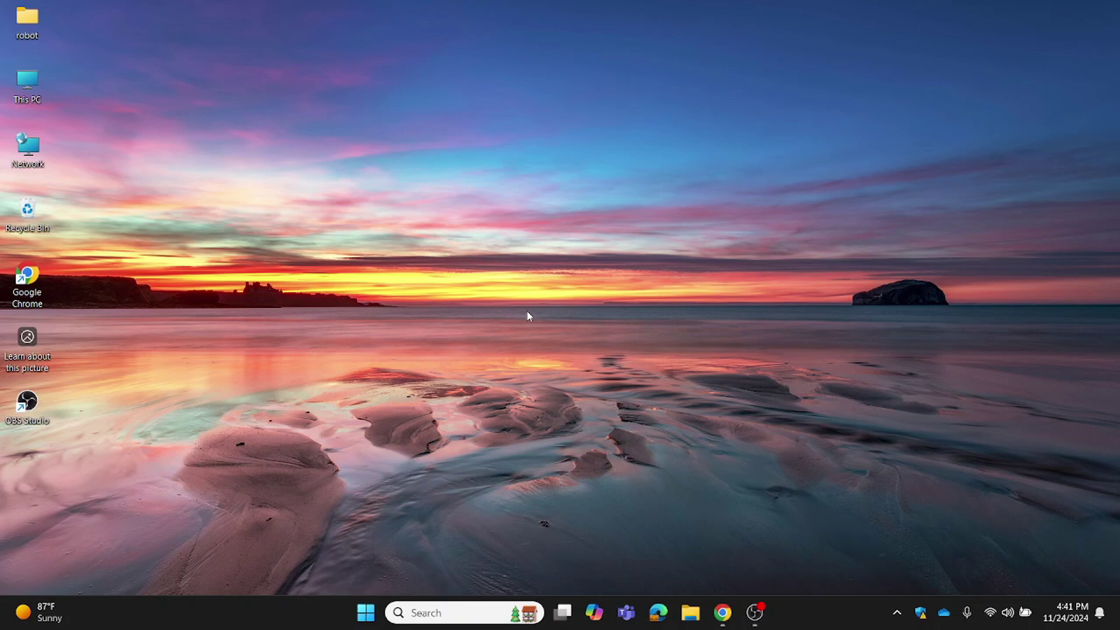
Launch Windows Security from Start search and run a Full scan from Virus & threat protection
left_click(371, 610)
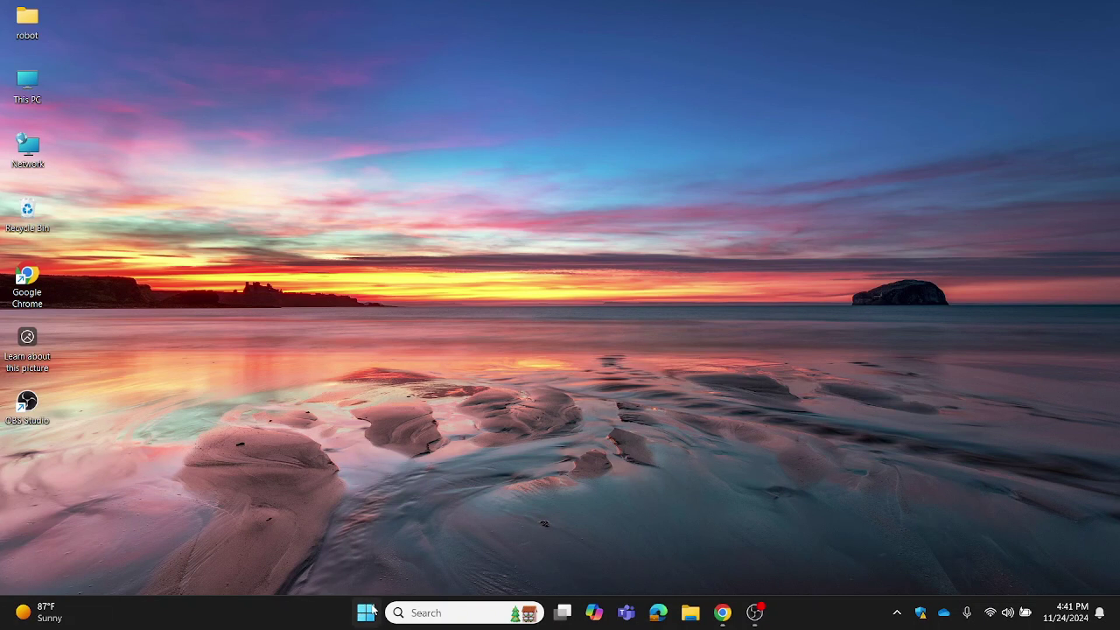
type("windows")
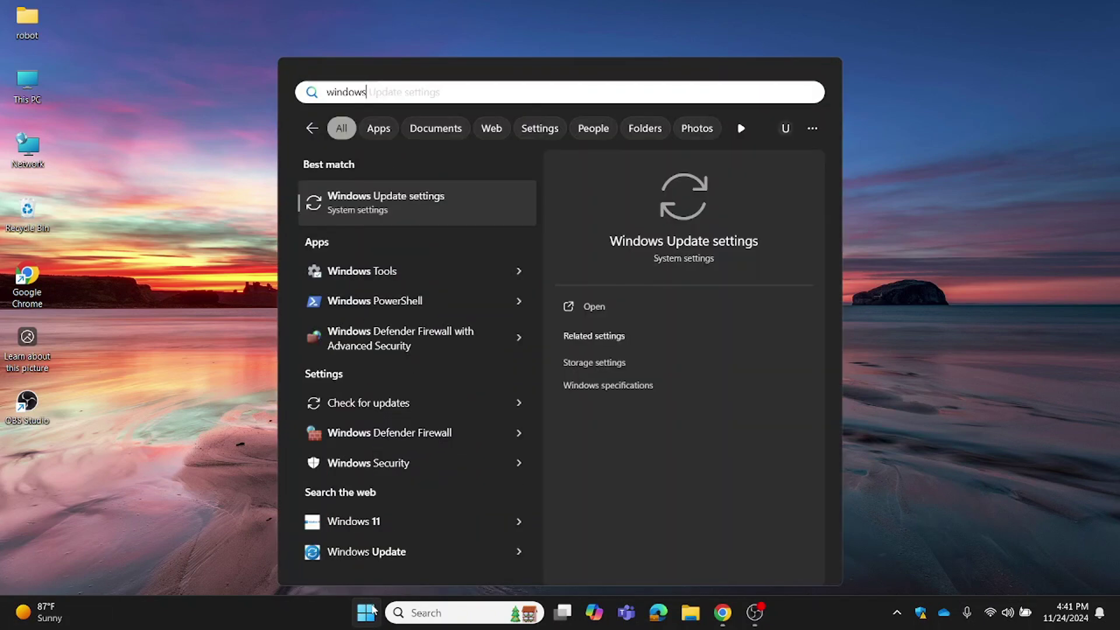
type(" secu")
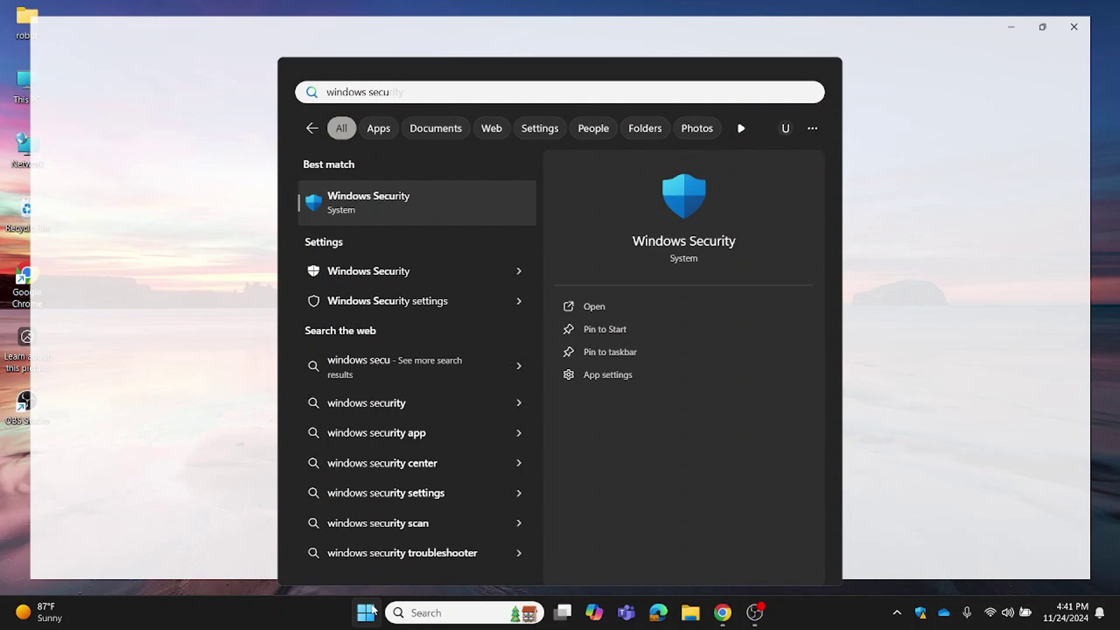
key("Return")
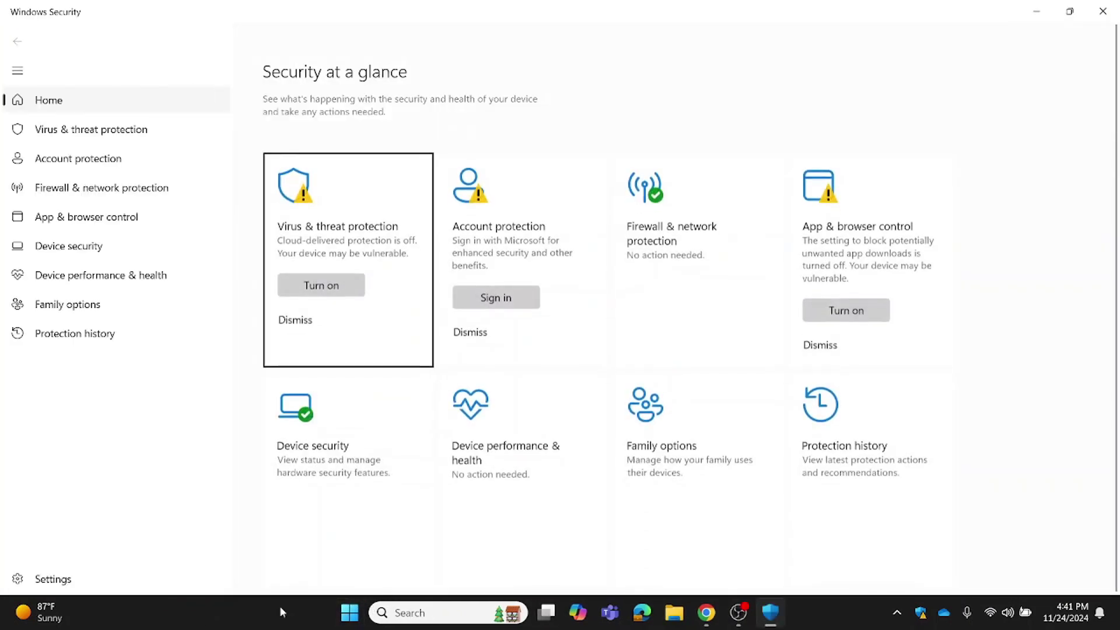
left_click(148, 133)
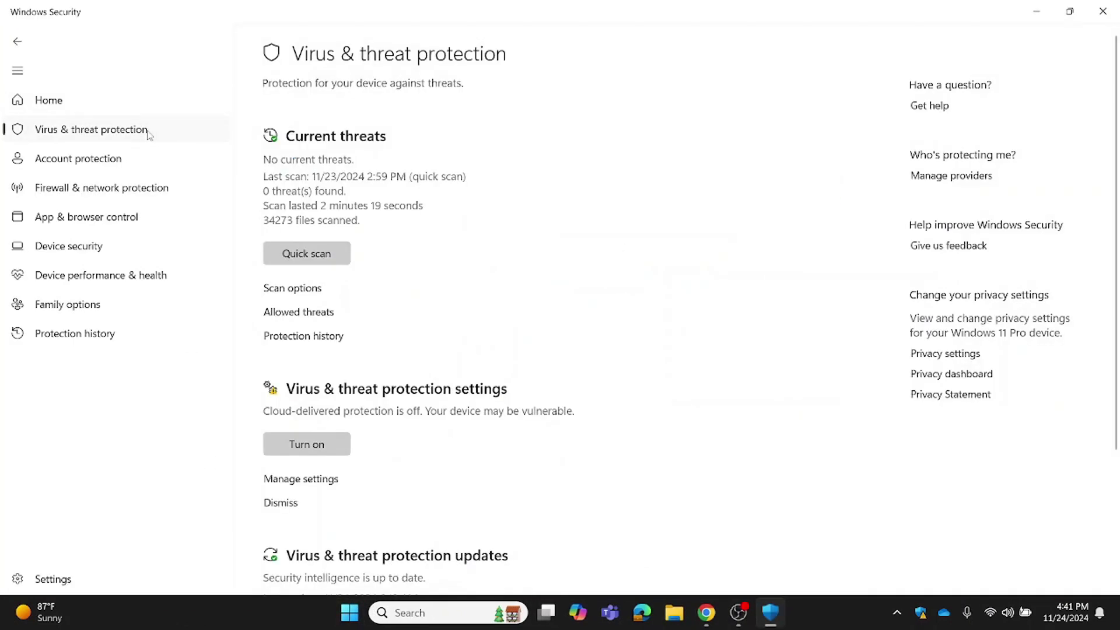
left_click(313, 288)
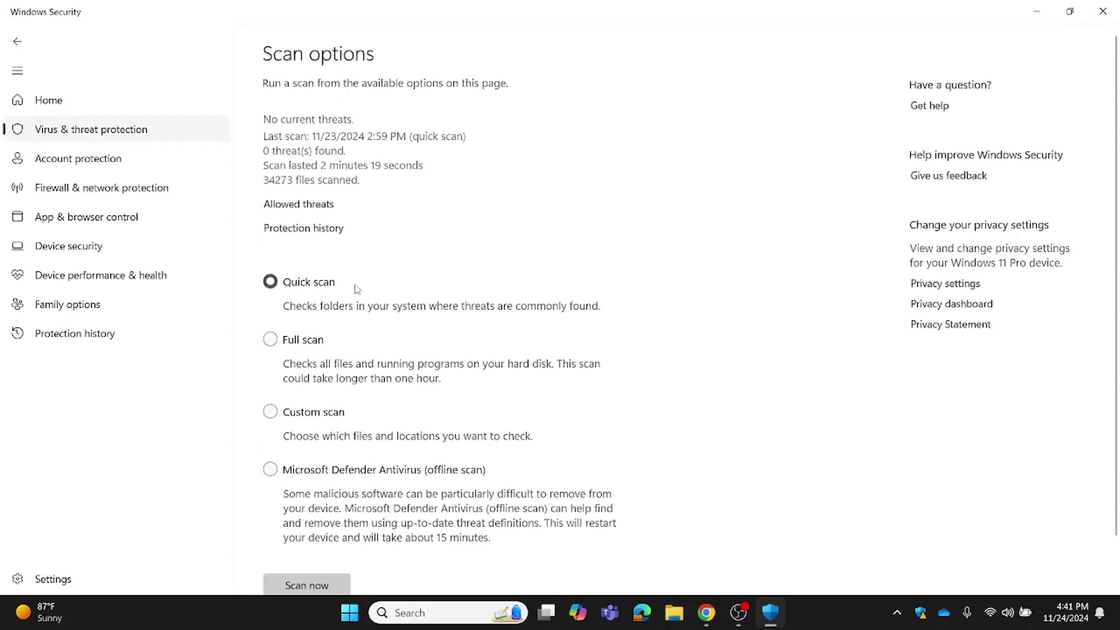
left_click(269, 349)
scroll(250, 438, "down", 1)
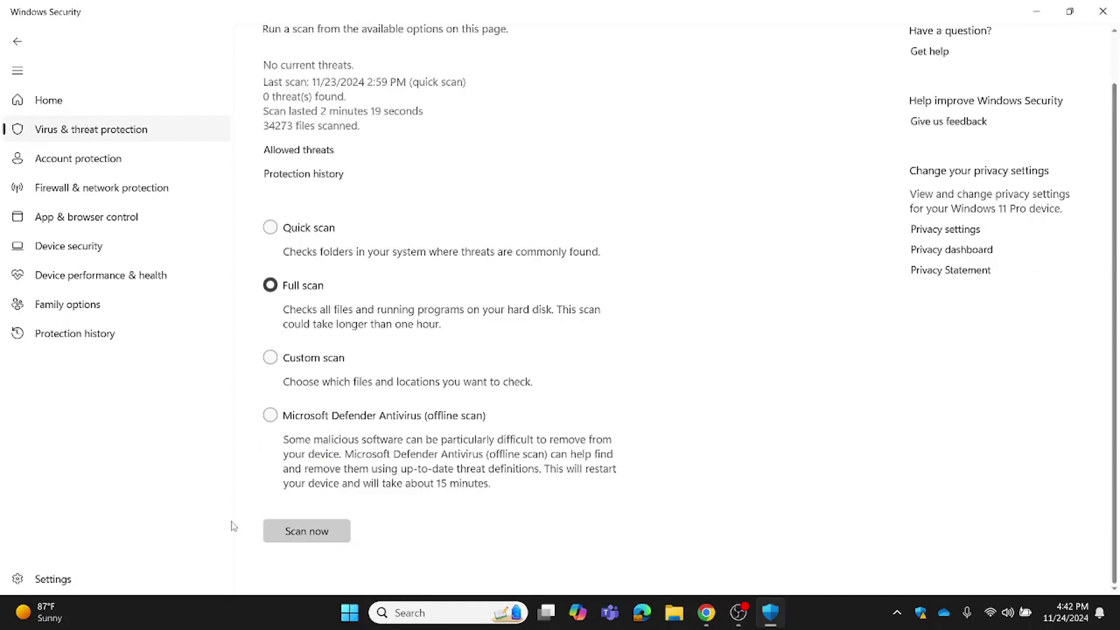
left_click(307, 540)
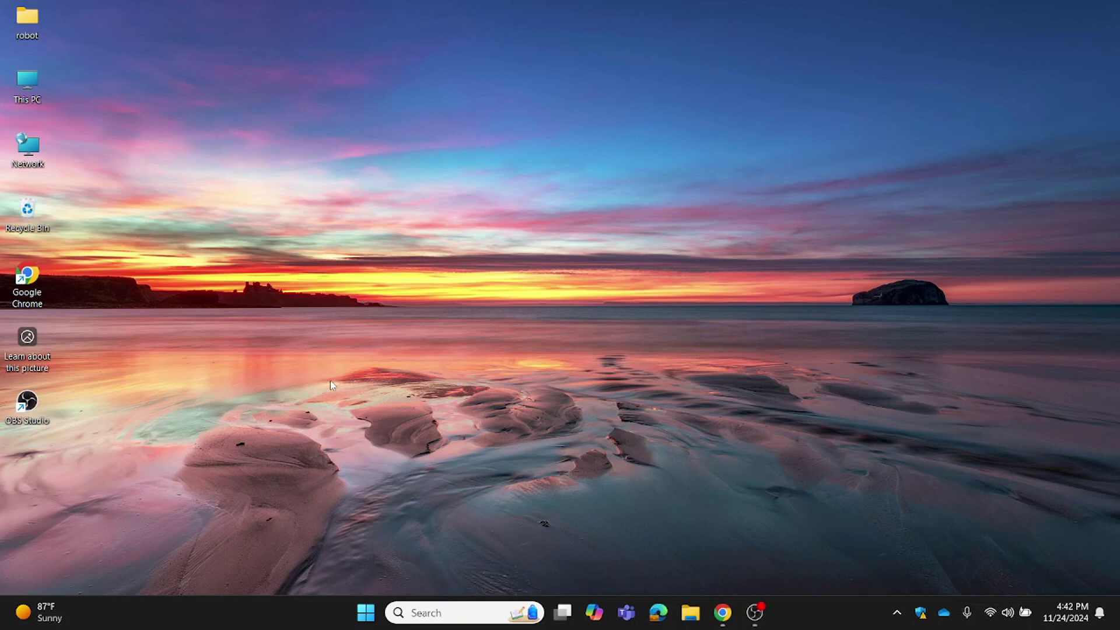
Search Google for 'malwarebytes' and download the free installer from the official site
left_click(722, 613)
left_click(445, 267)
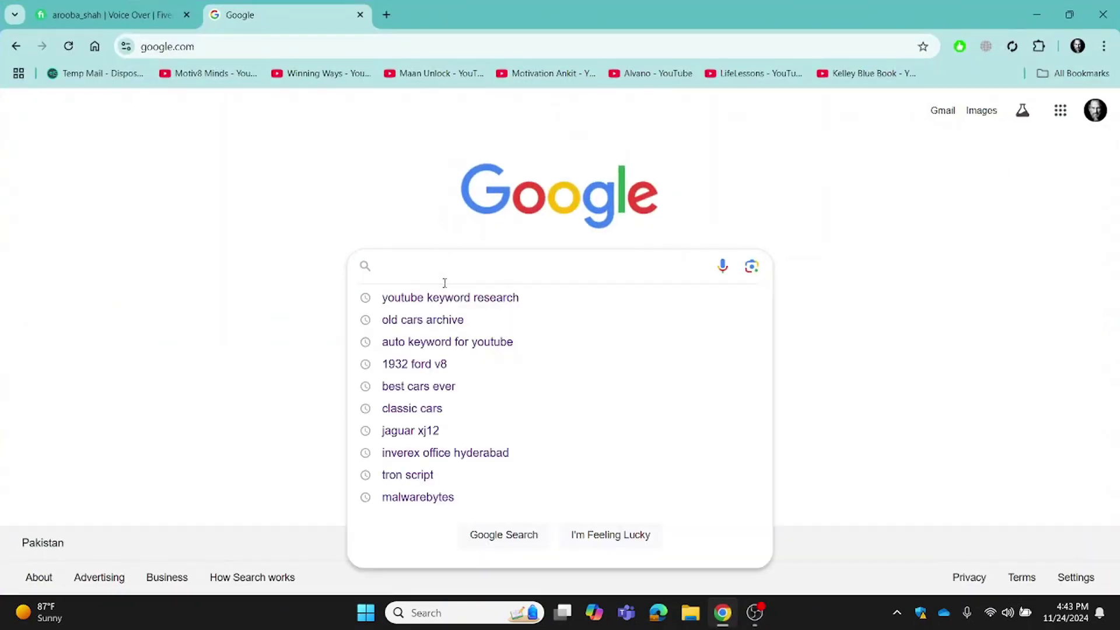
type("walwar")
key("BackSpace")
key("BackSpace")
key("BackSpace")
key("BackSpace")
key("BackSpace")
key("BackSpace")
type("malwarebytes")
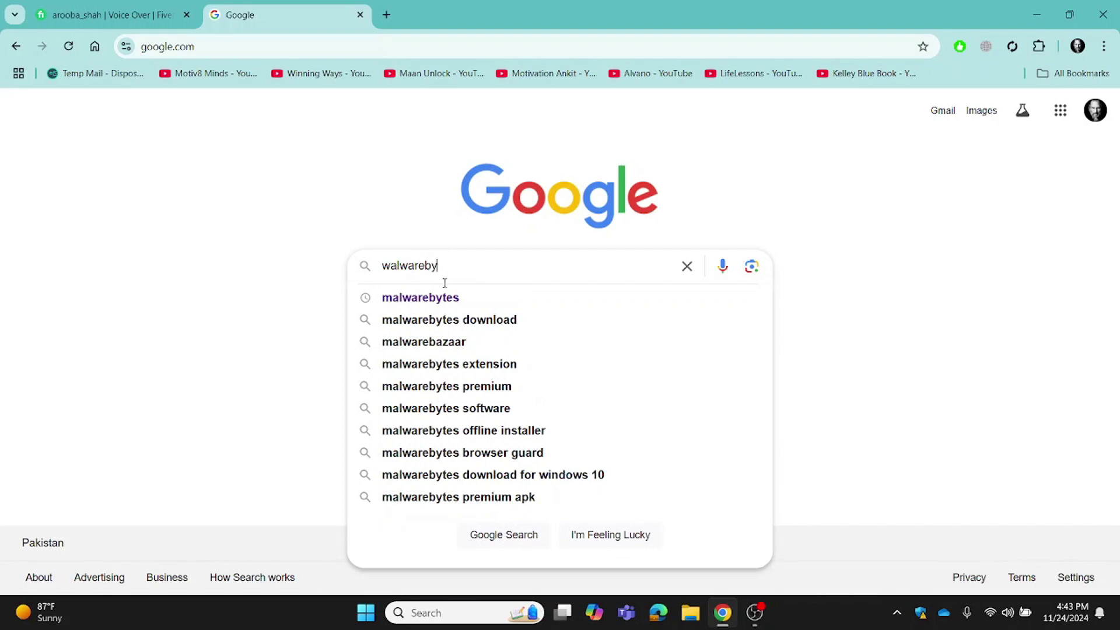
key("Return")
left_click(269, 248)
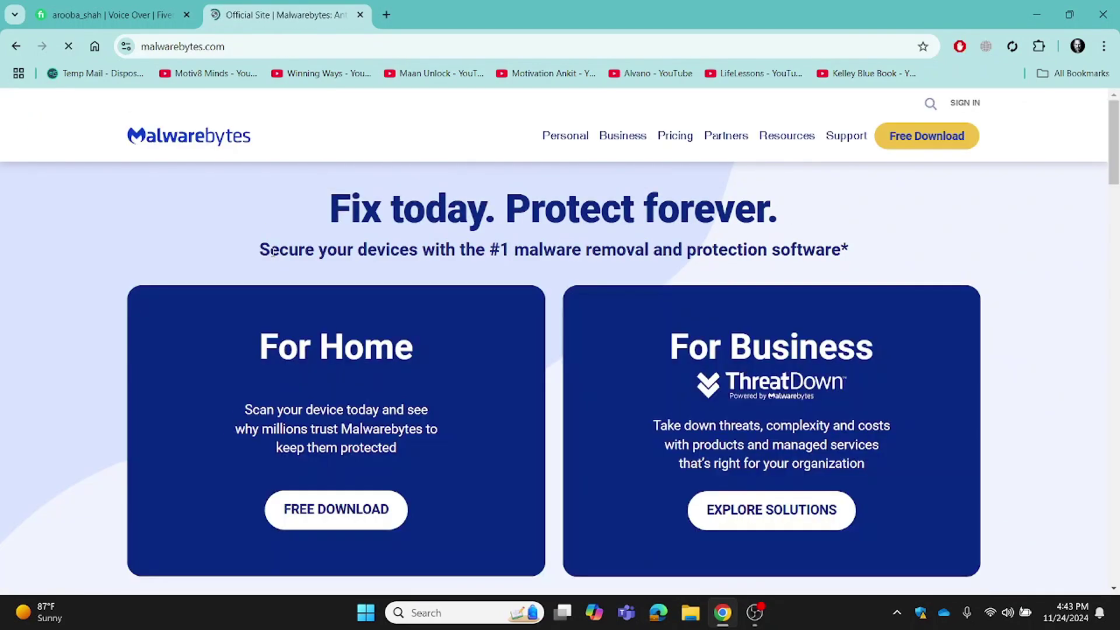
left_click(360, 518)
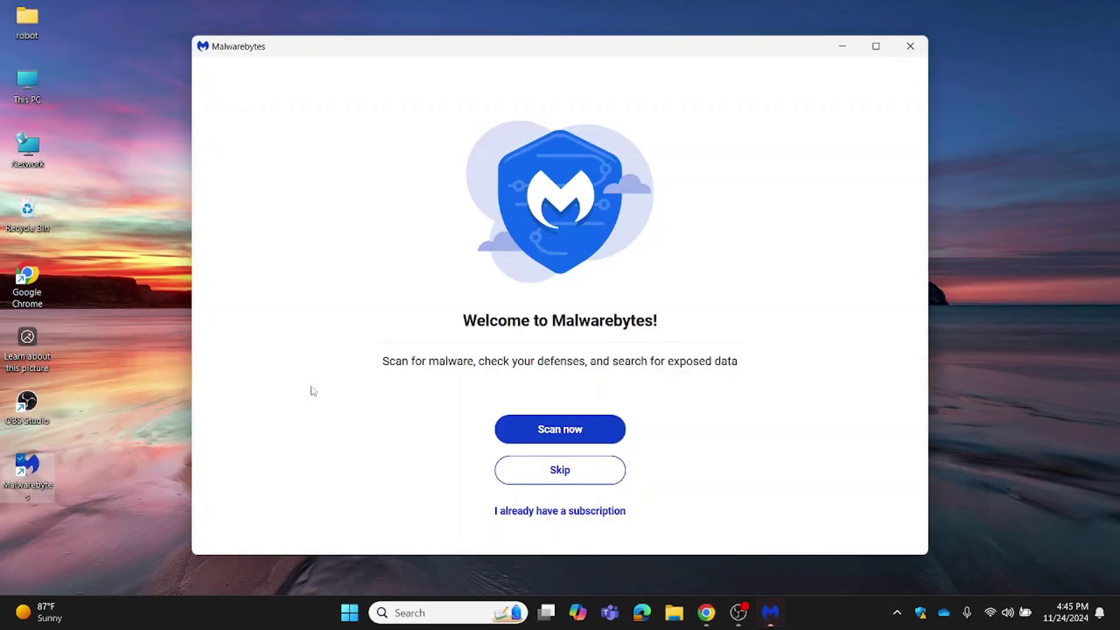
Start a Malwarebytes device scan from the welcome screen
left_click(554, 429)
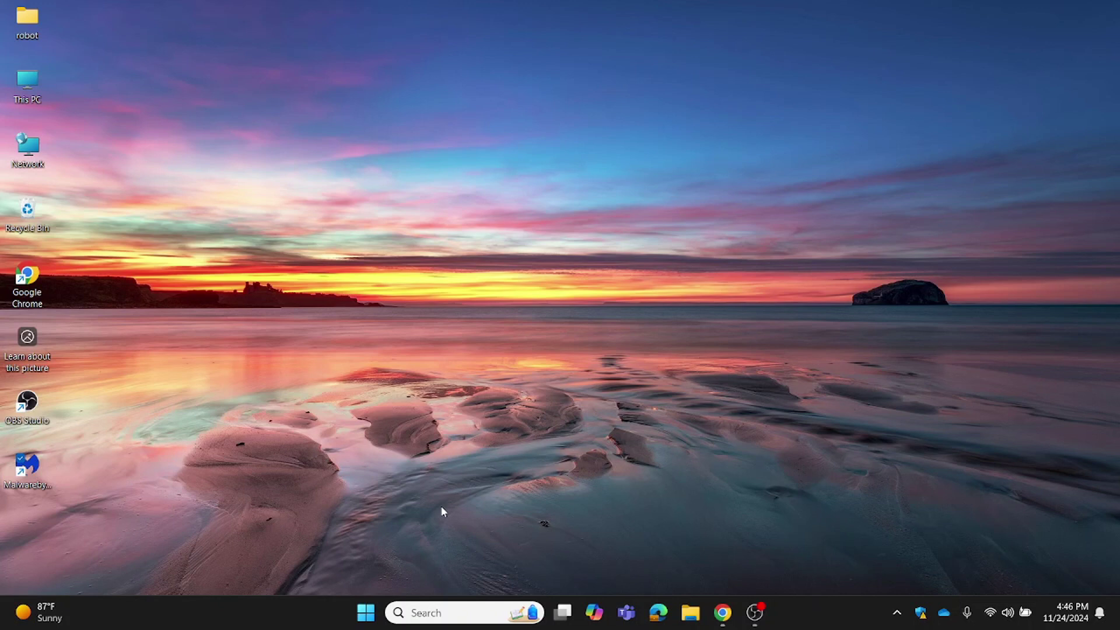
Search Google for 'tron script' and download the bmrf/tron GitHub repository as a ZIP
left_click(723, 612)
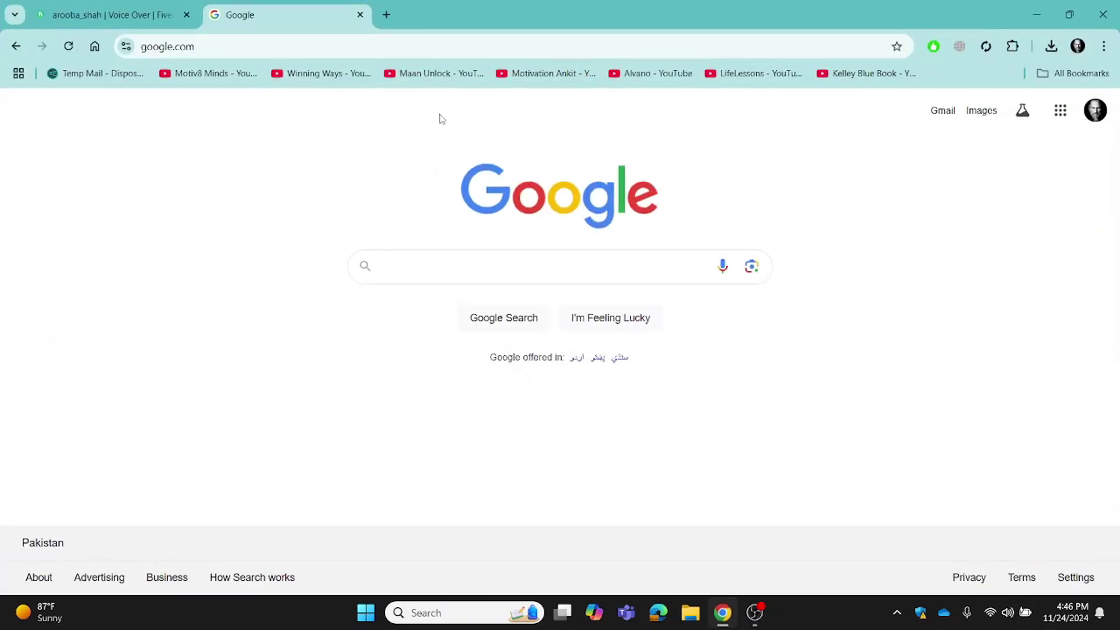
left_click(438, 274)
type("tron script")
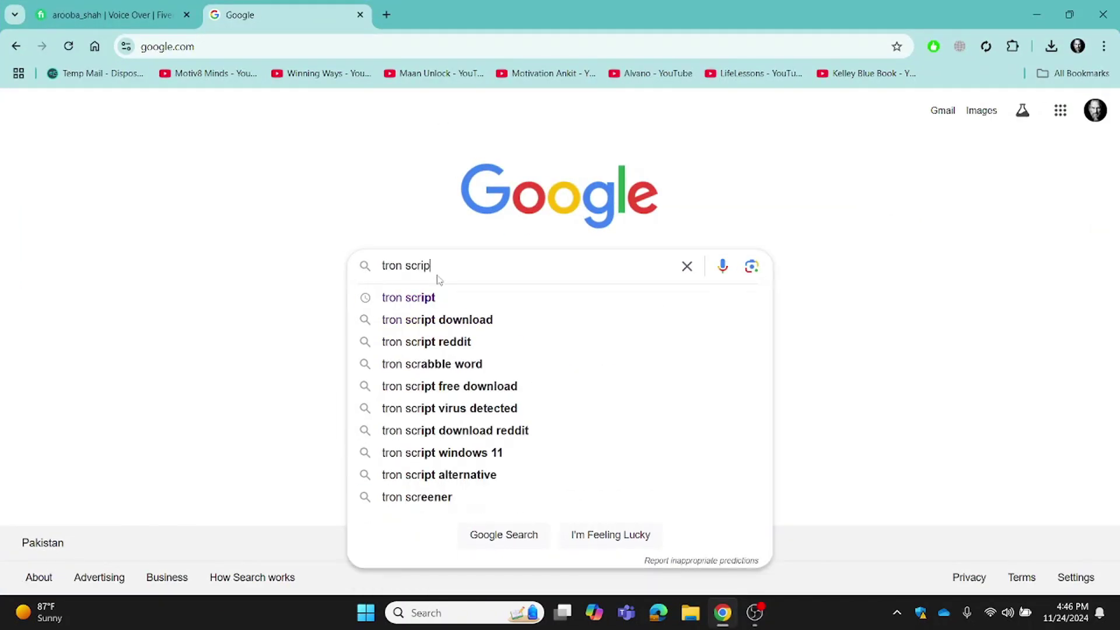
key("Return")
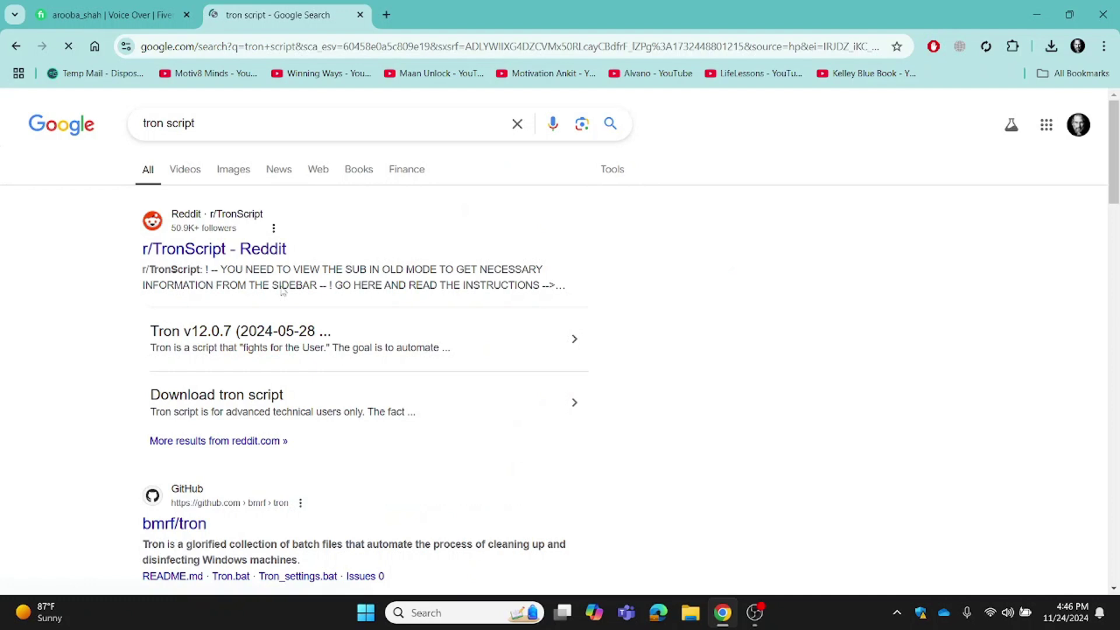
left_click(174, 525)
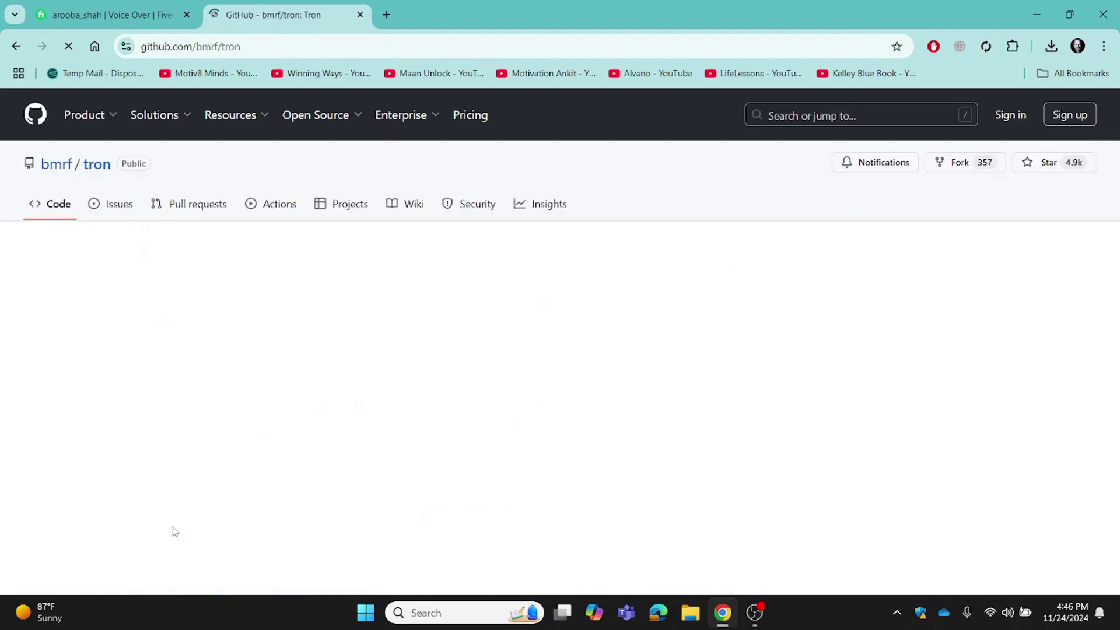
left_click(725, 250)
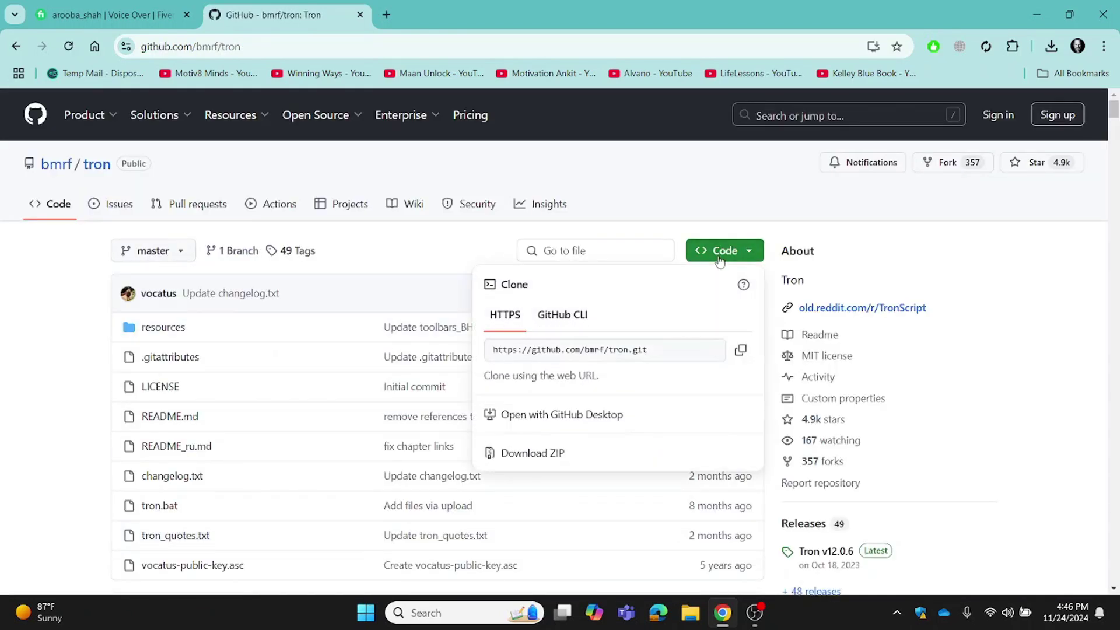
left_click(607, 448)
Show tron-master.zip in its Downloads folder and bring up its file actions
left_click(1051, 46)
left_click(1014, 111)
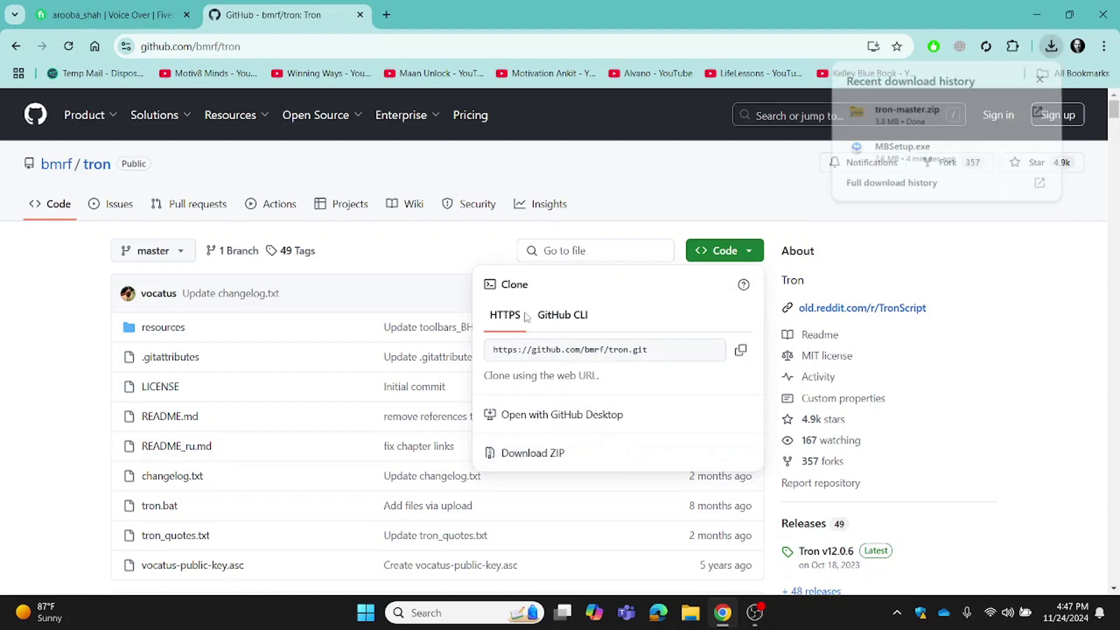
right_click(186, 144)
Extract tron-master.zip to the suggested folder and run the tron batch file as administrator
left_click(274, 278)
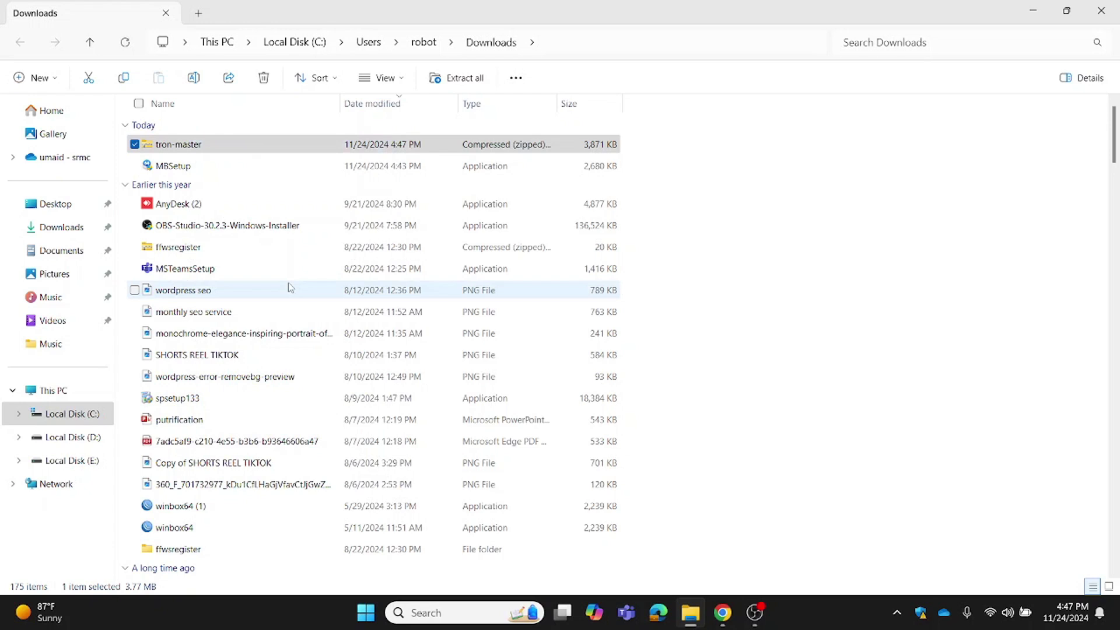
left_click(671, 457)
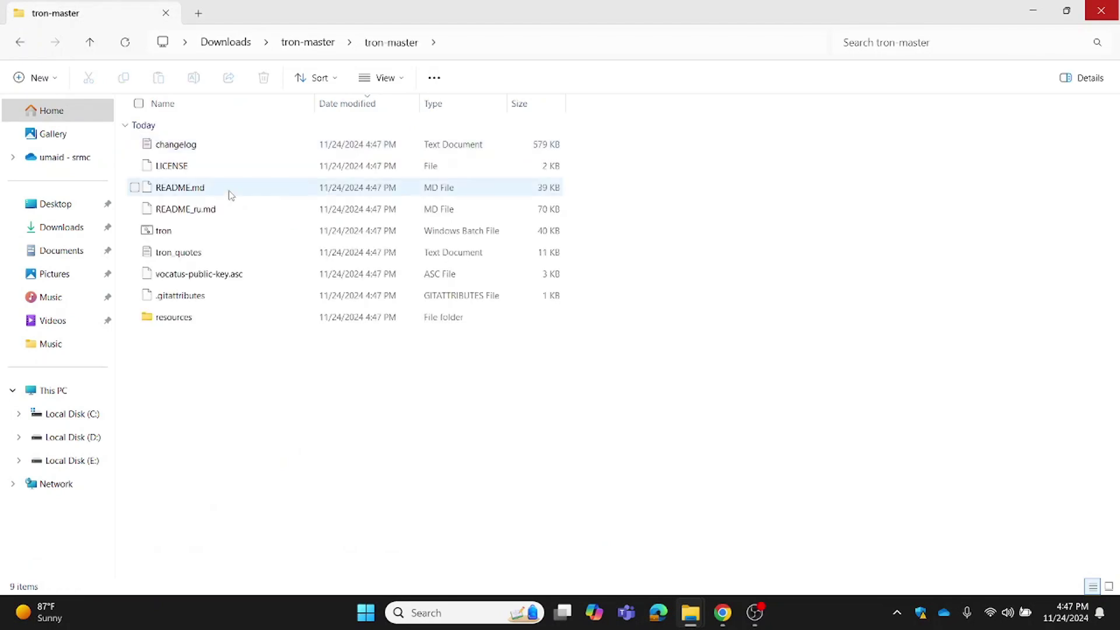
left_click(224, 233)
right_click(176, 242)
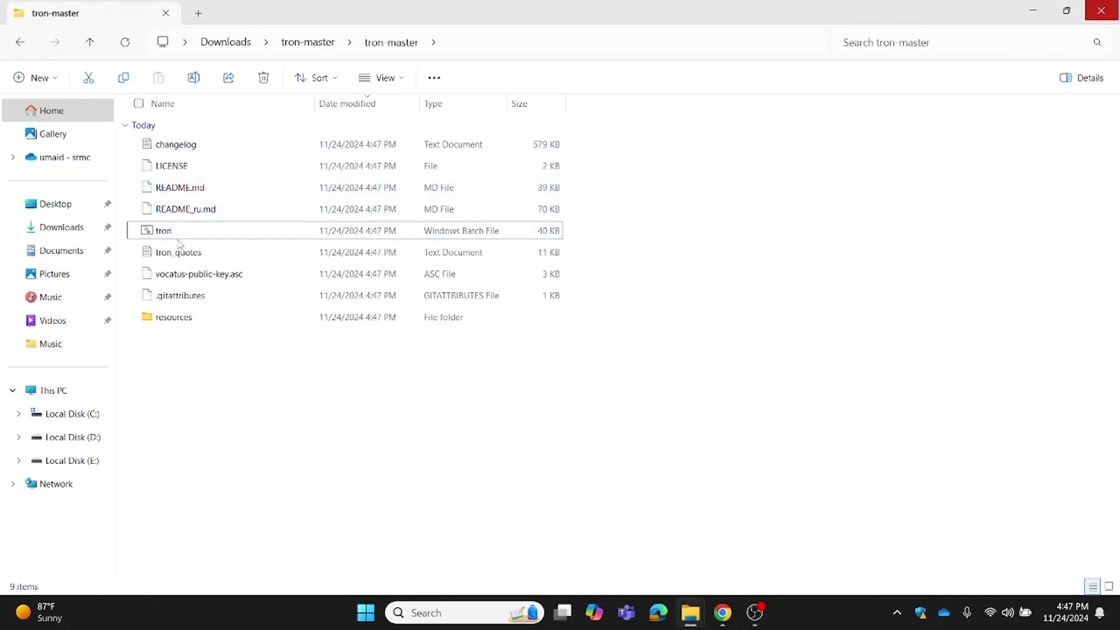
left_click(173, 239)
right_click(172, 241)
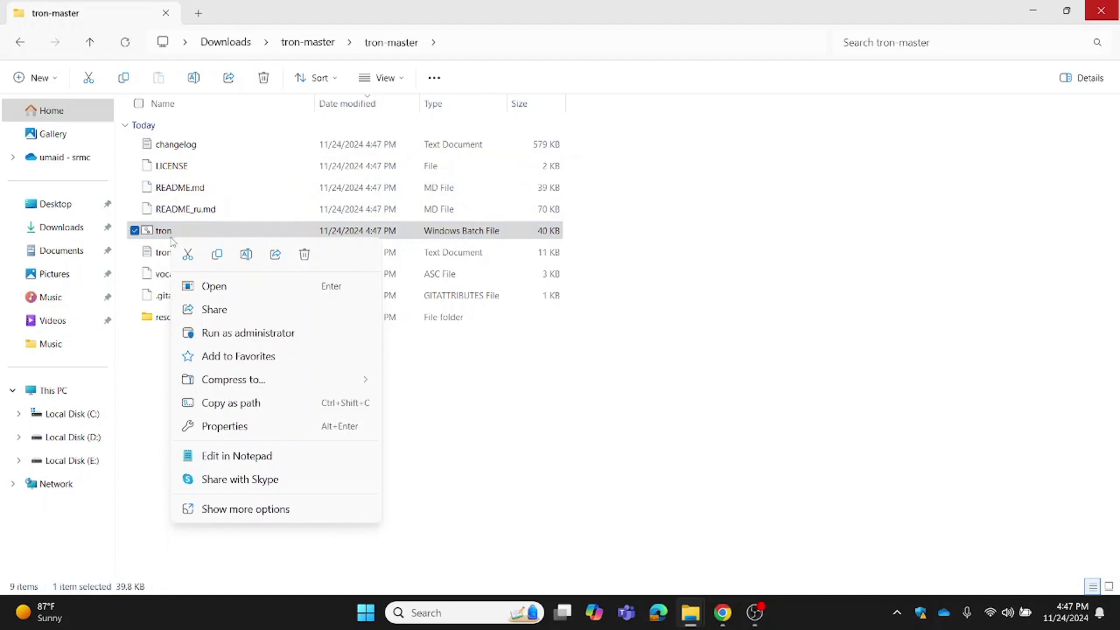
left_click(217, 334)
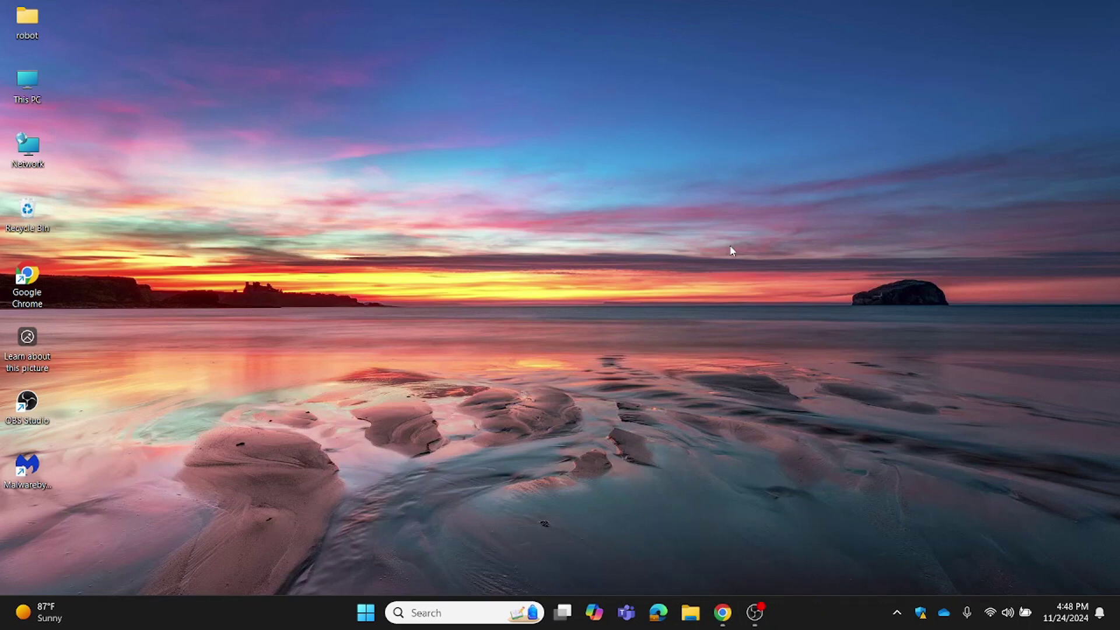
Review the installed extensions on Chrome's Manage Extensions page
left_click(722, 613)
left_click(1104, 46)
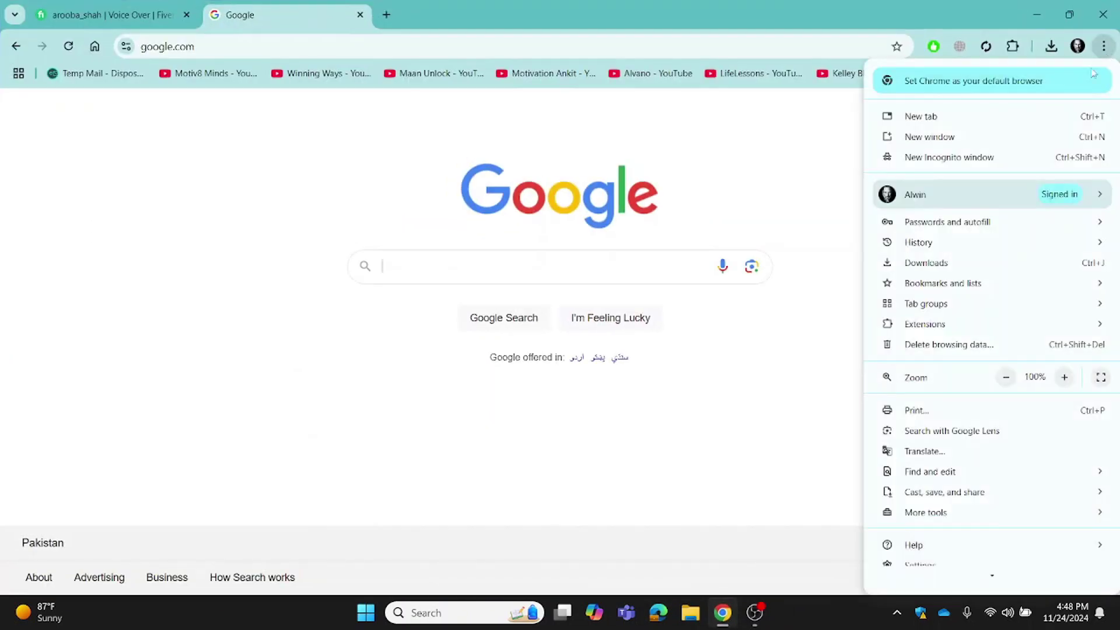
mouse_move(960, 322)
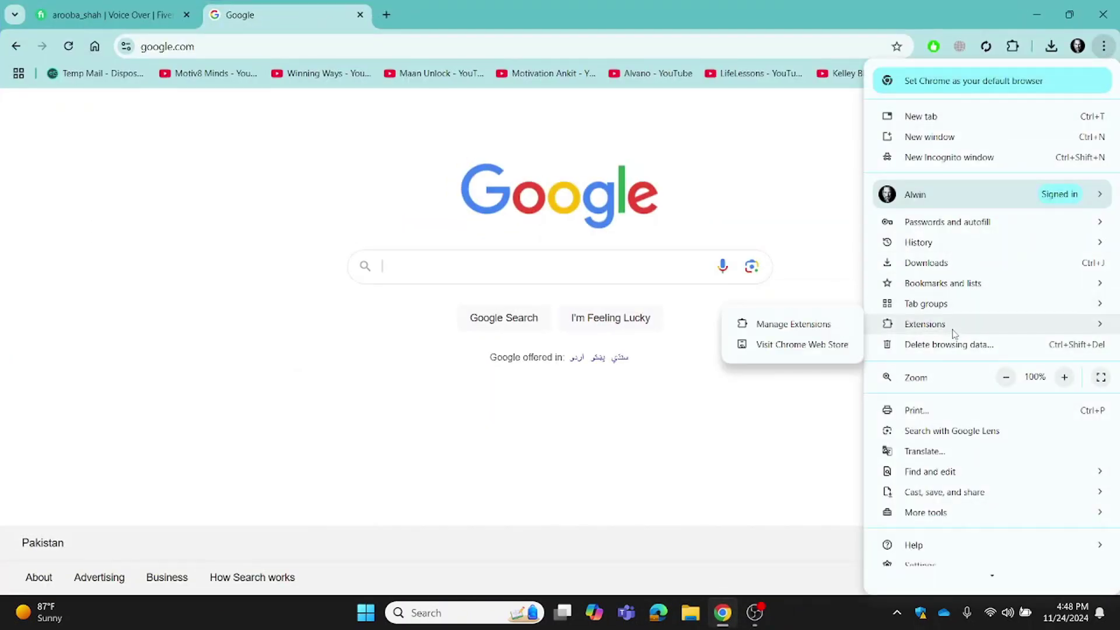
left_click(741, 323)
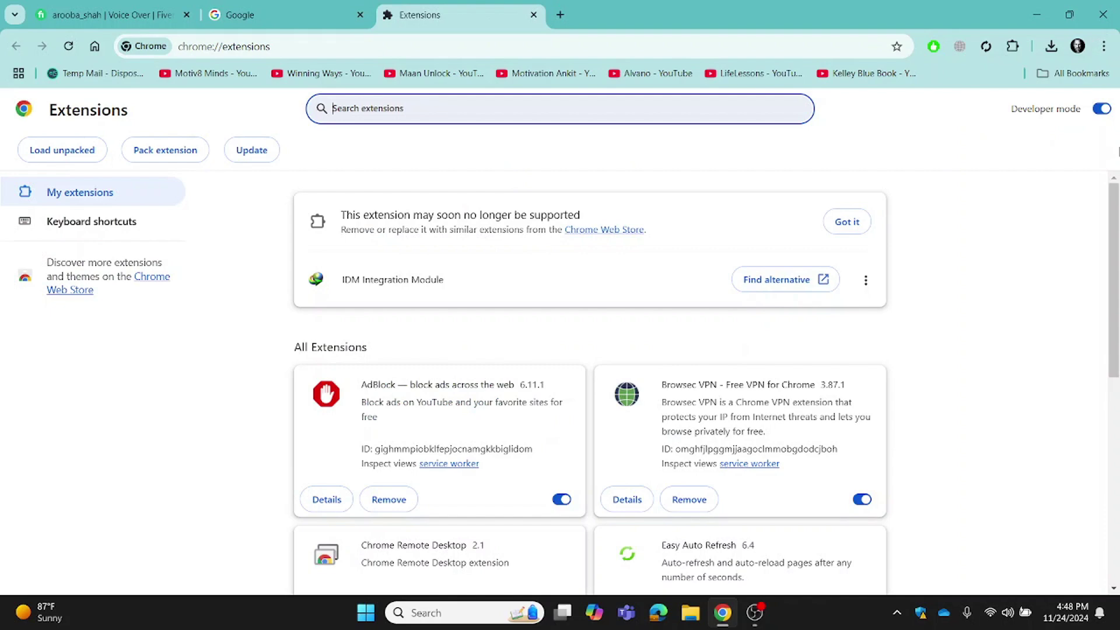
left_click_drag(1114, 274, 1114, 377)
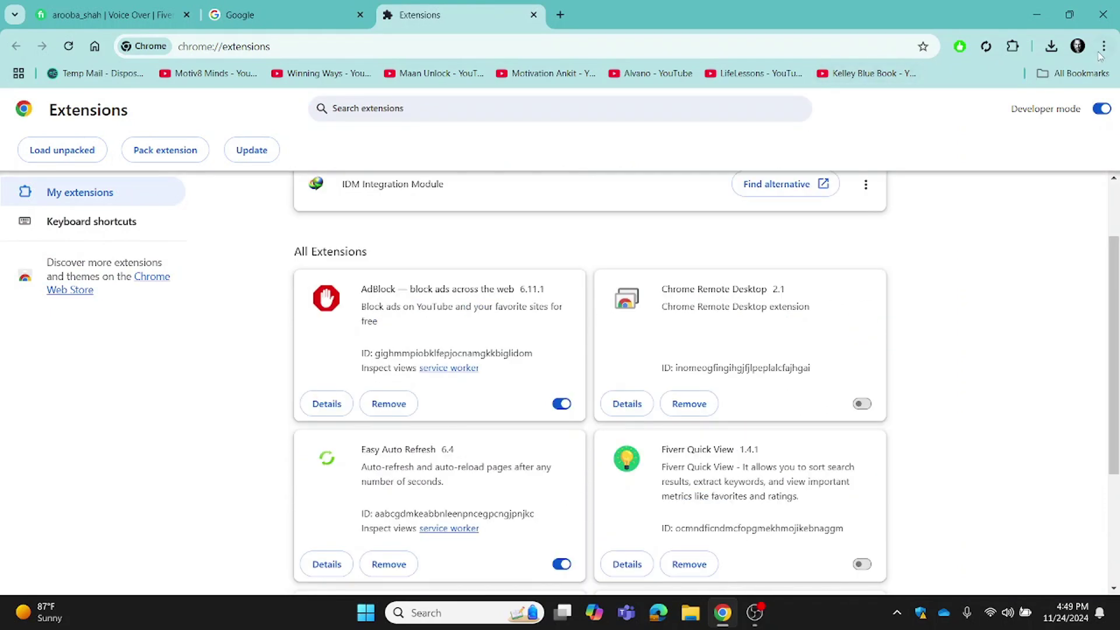
Open Delete browsing data under Chrome's Privacy and security settings
left_click(1104, 47)
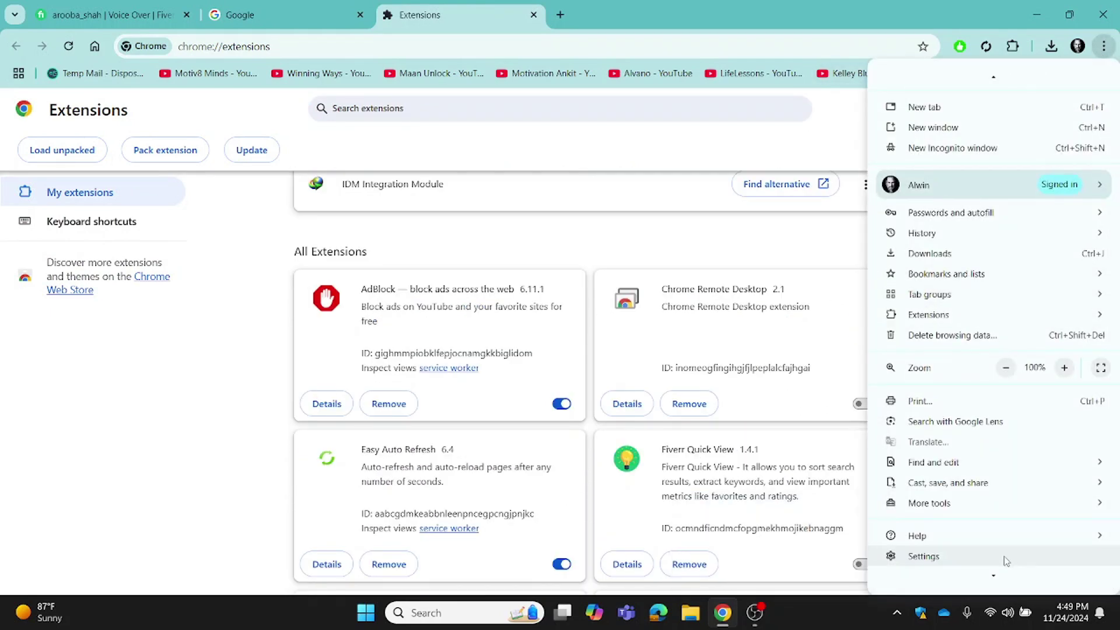
left_click(992, 560)
left_click(81, 218)
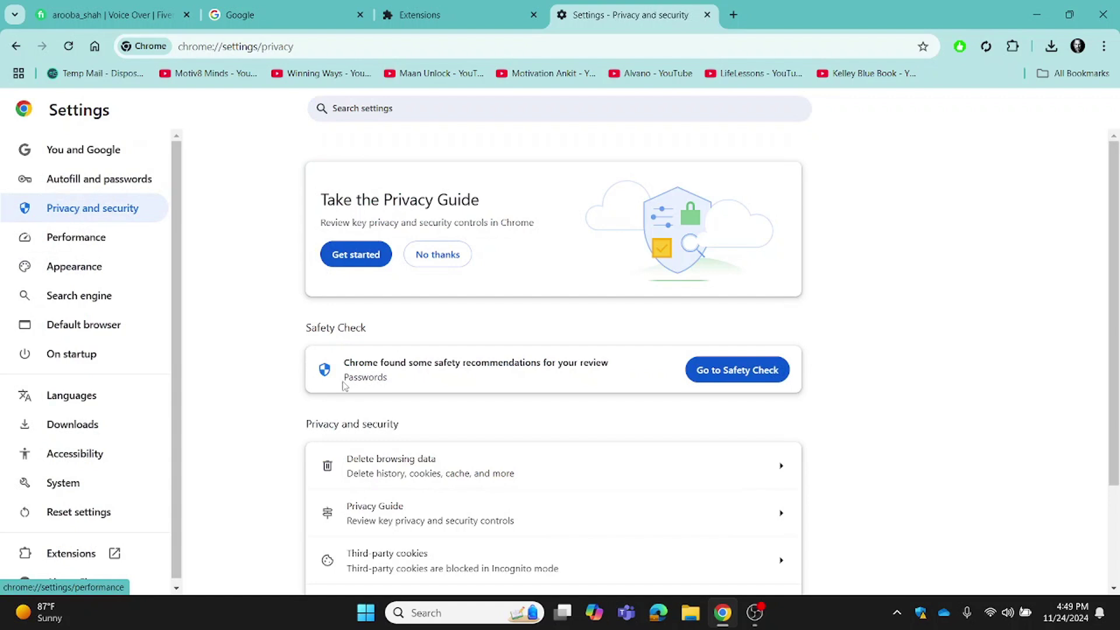
scroll(630, 347, "down", 1)
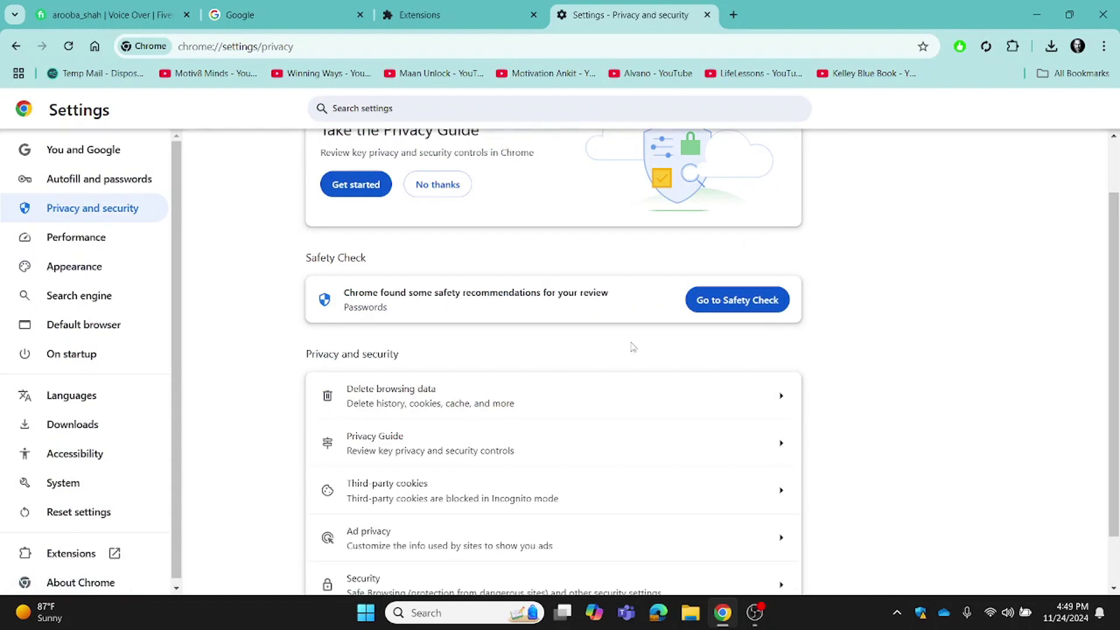
left_click(465, 400)
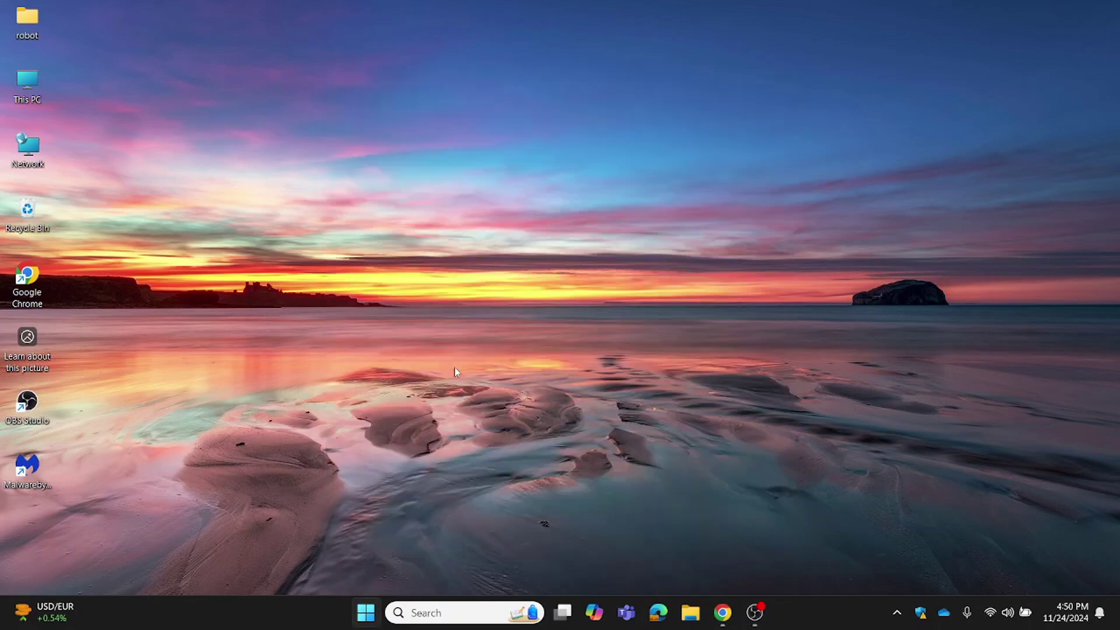
Open Programs and Features from Control Panel, maximize it, and scroll through the 35 installed programs
key("super")
type("contr")
key("Return")
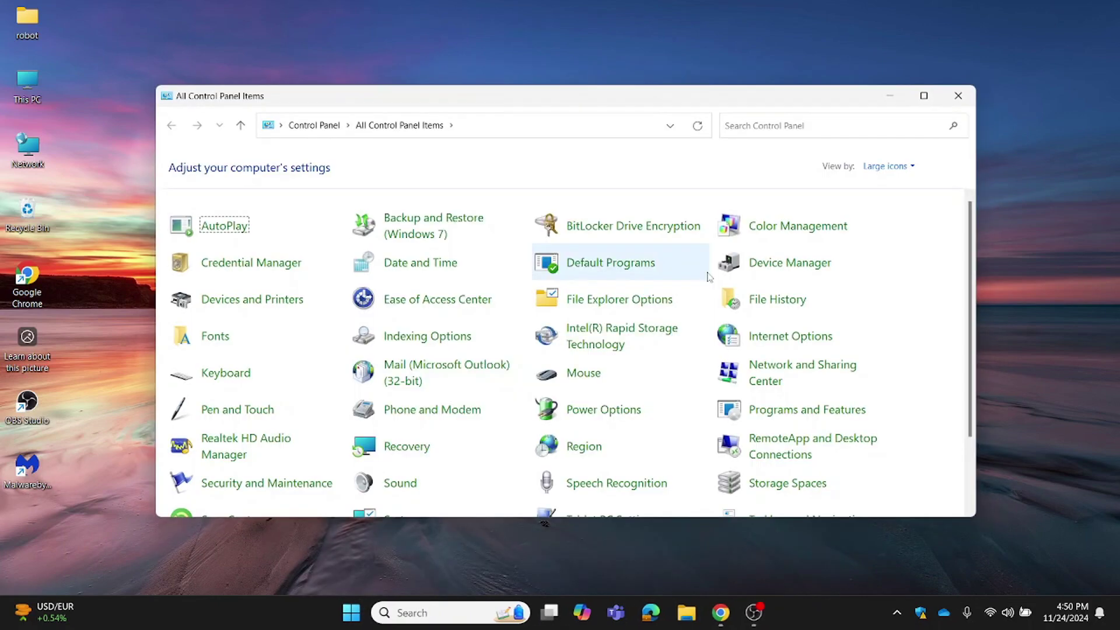
left_click(812, 412)
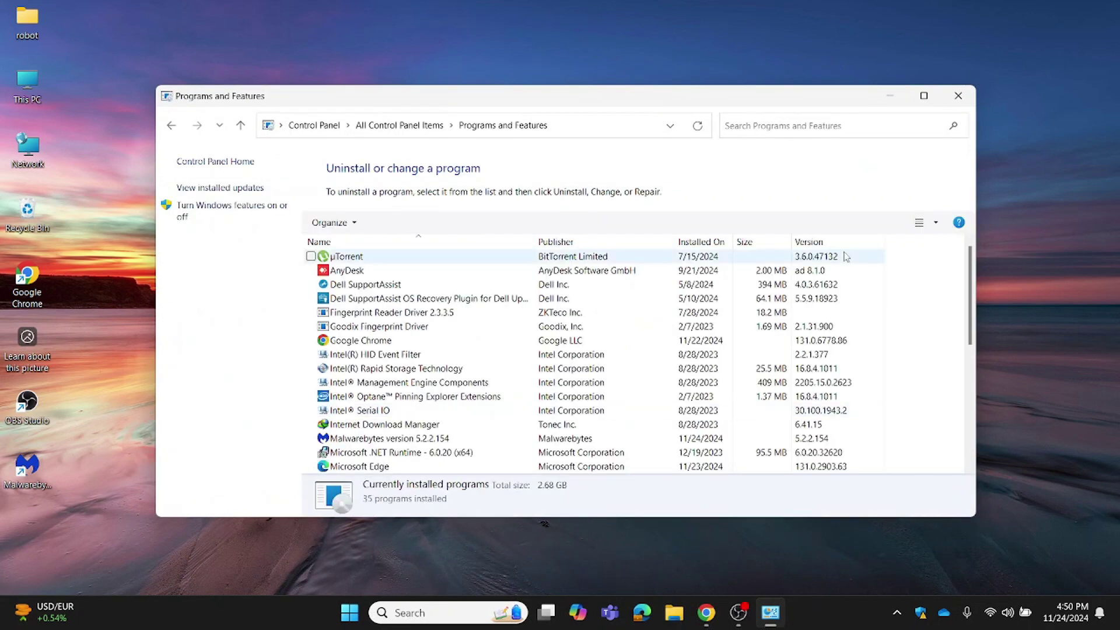
left_click(922, 98)
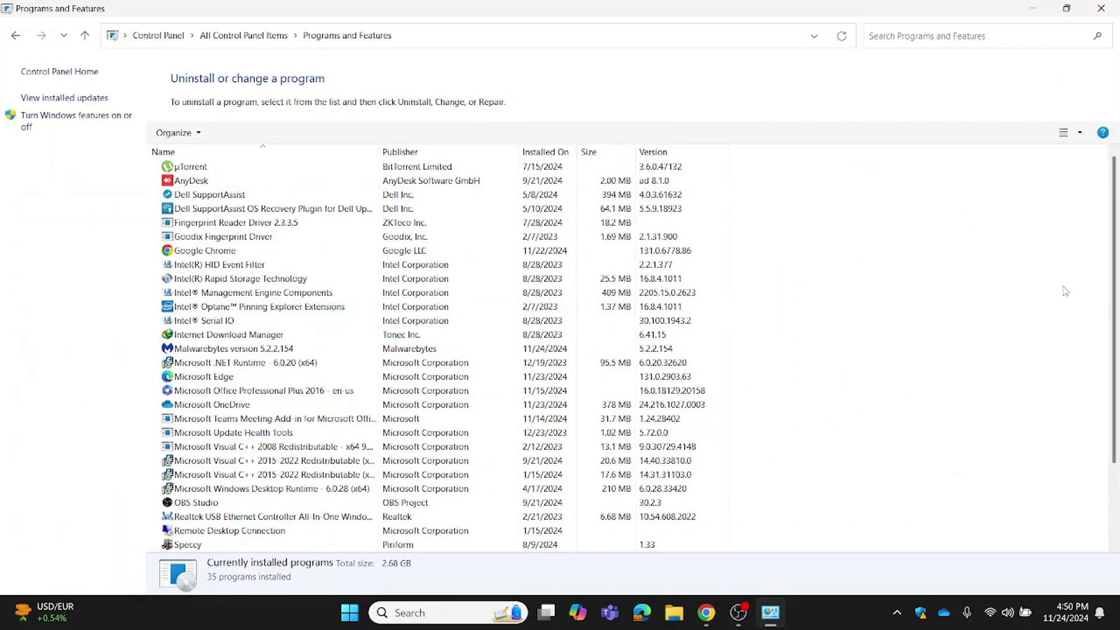
scroll(1117, 407, "down", 2)
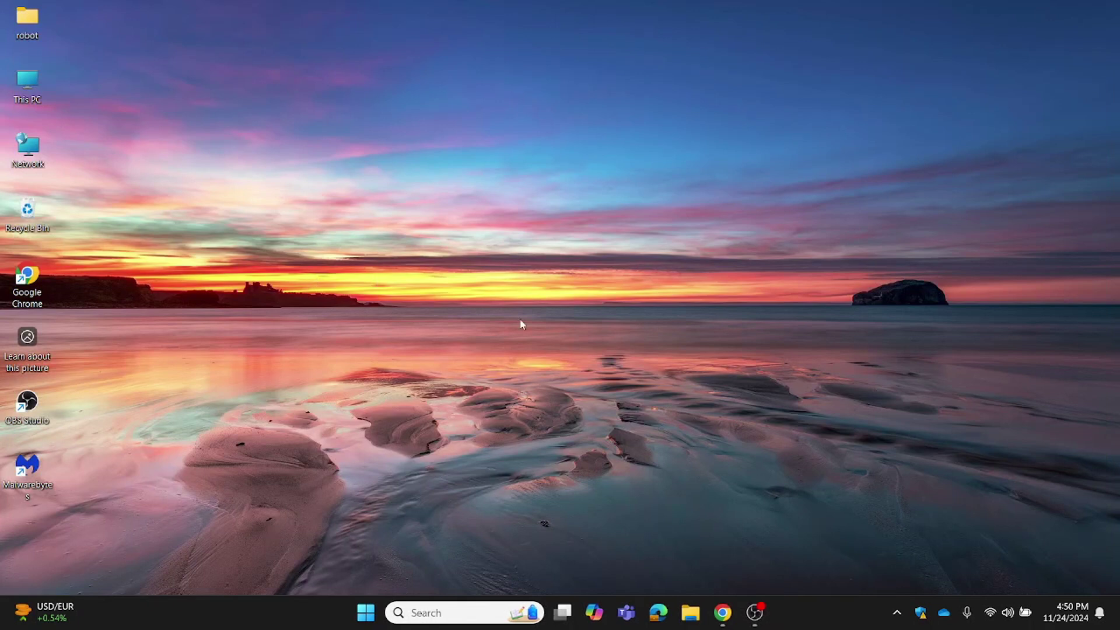
Open Settings from Start and run Check for updates on the Windows Update page
key("super")
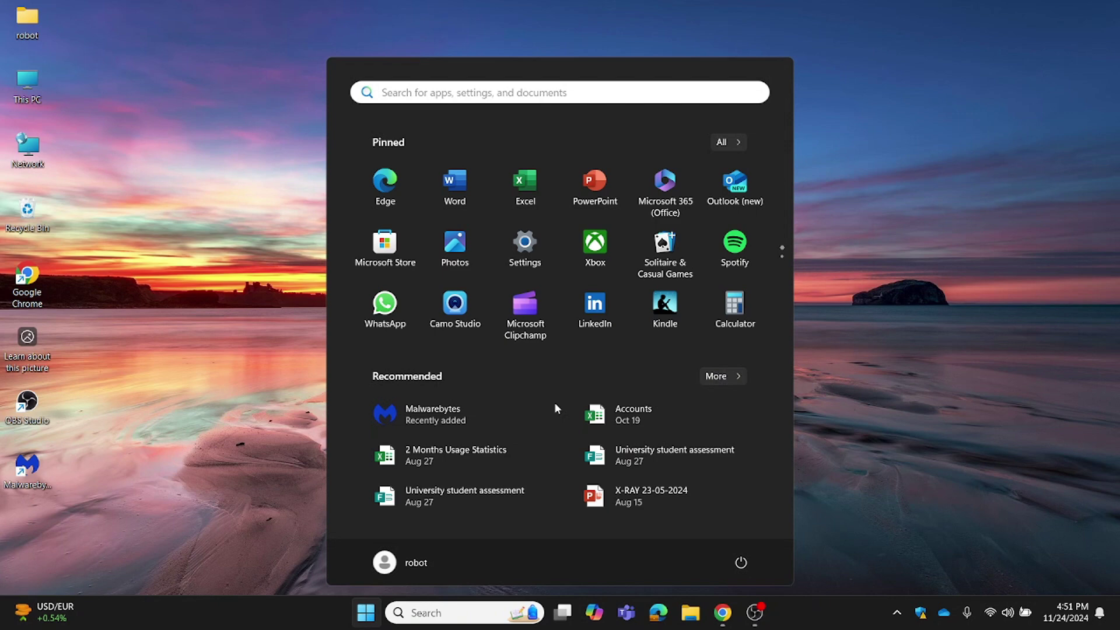
left_click(525, 245)
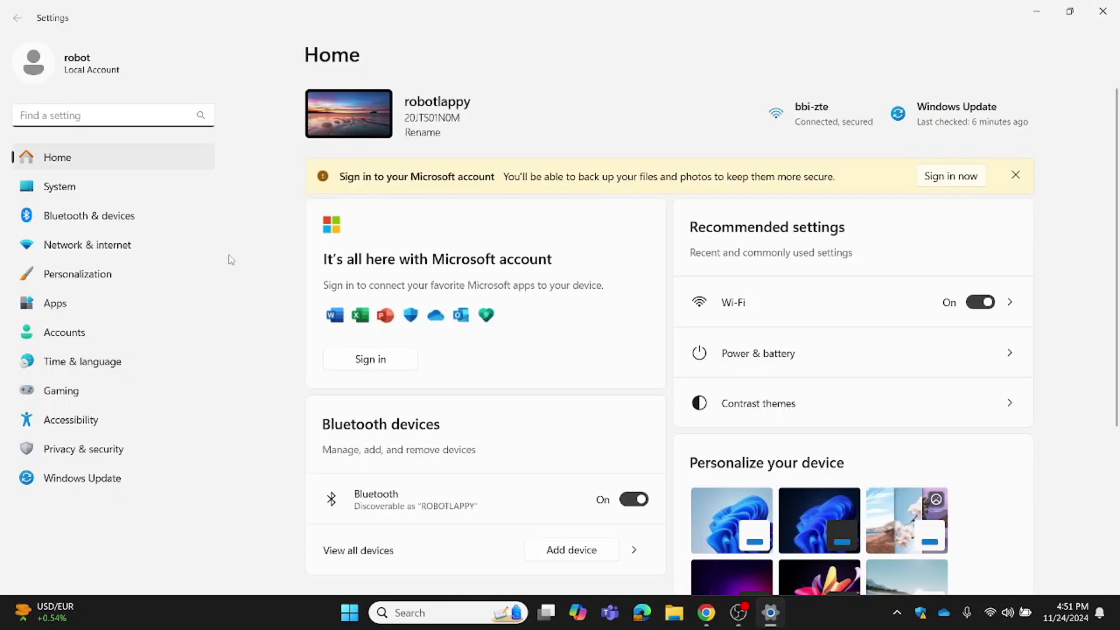
left_click(84, 478)
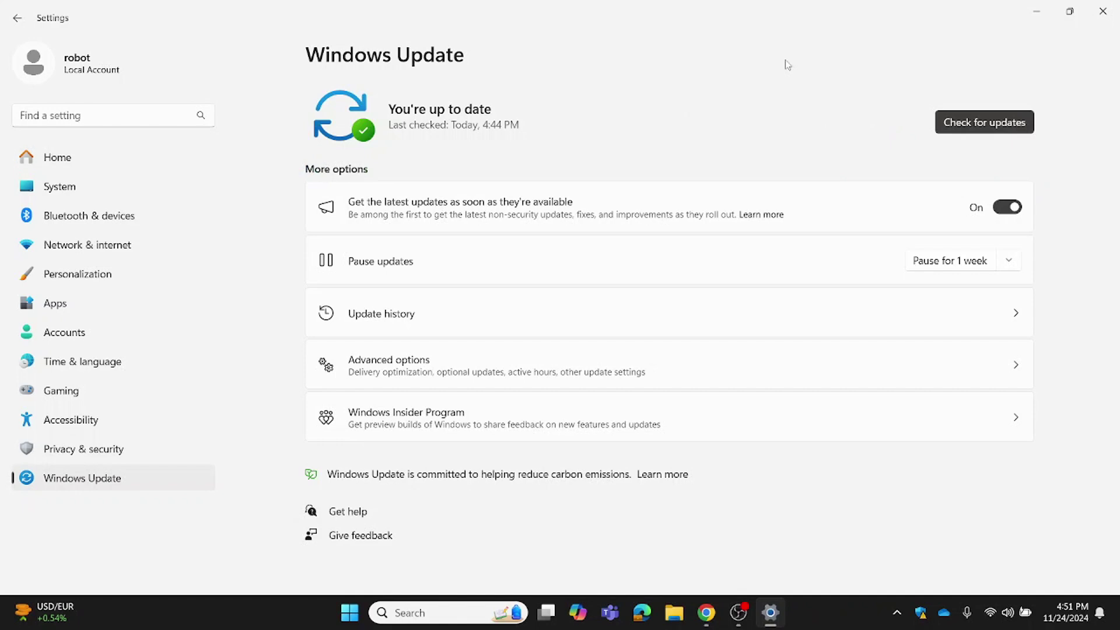
left_click(987, 121)
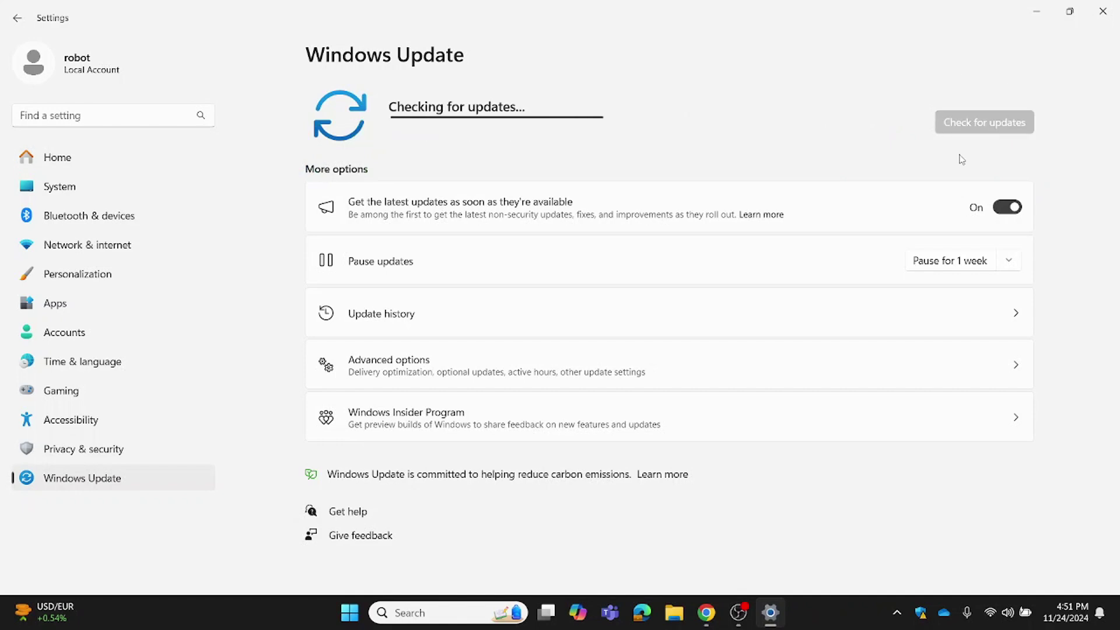